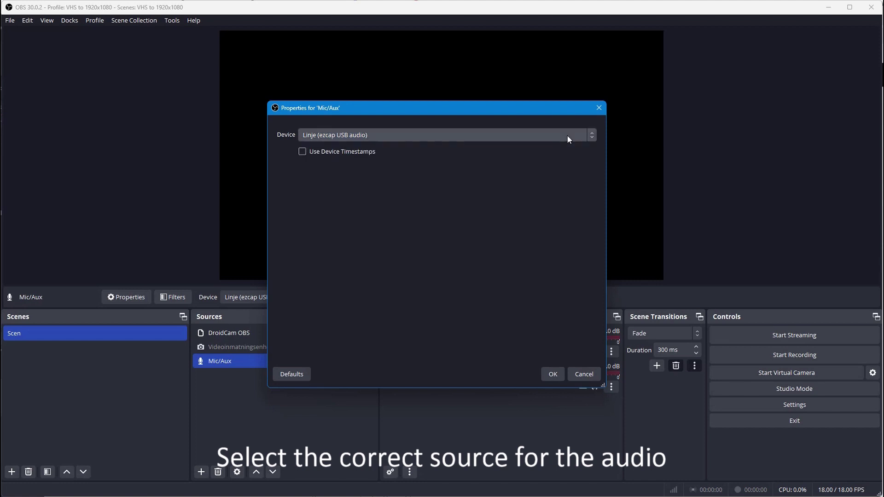
Close the Mic/Aux source's properties without changing its audio device
click(584, 373)
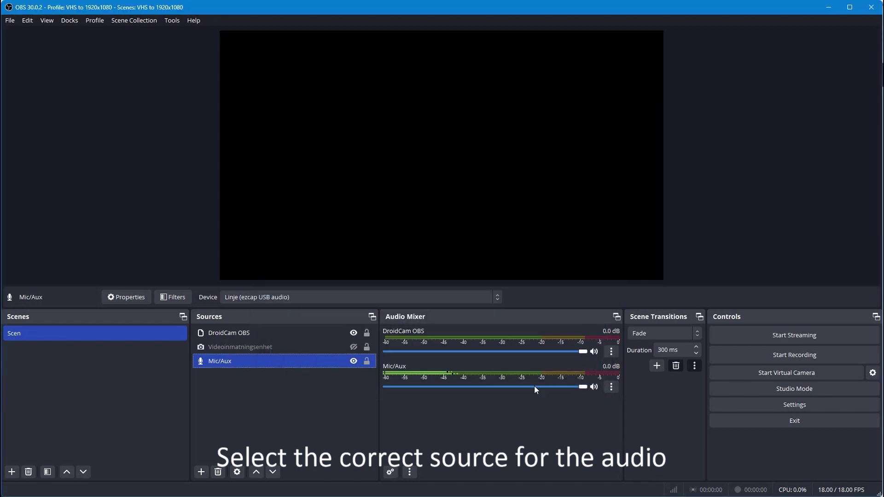
click(286, 404)
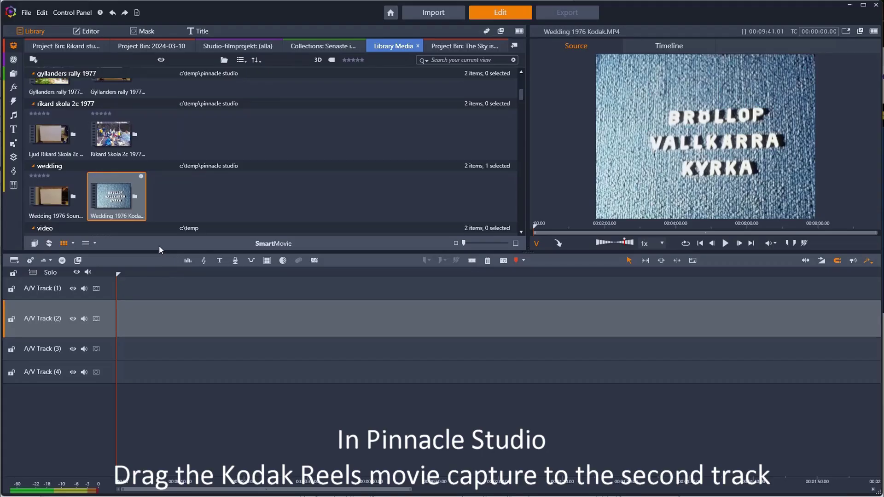
Switch to Pinnacle Studio and place Wedding 1976 Kodak.MP4 on A/V Track (2) and Wedding 1976 Sound.mp4 on A/V Track (1), starting at zero
drag(119, 193, 138, 317)
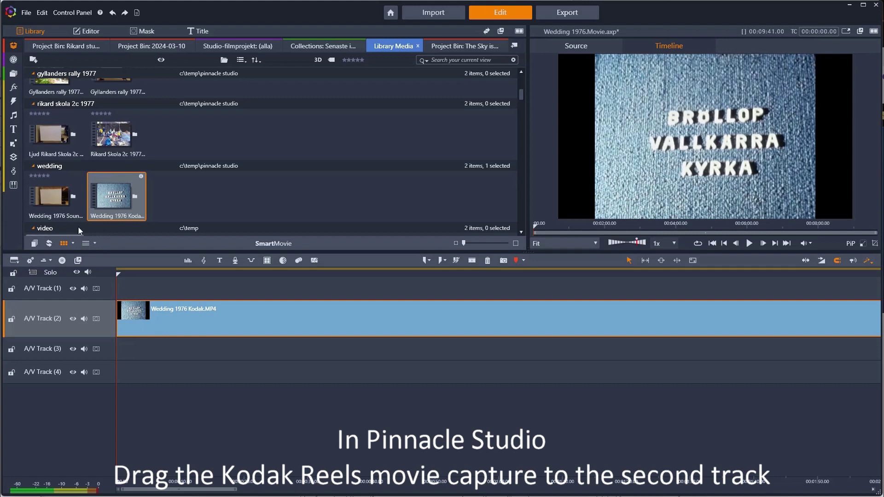
drag(53, 193, 123, 286)
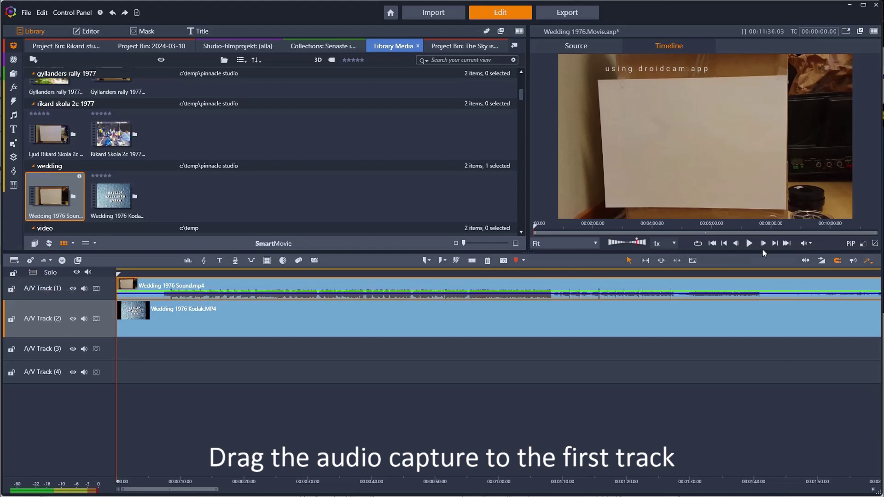
Crop the sound clip's picture on all four sides to the projected film image, using a frame near 00:01:10 as reference
click(863, 245)
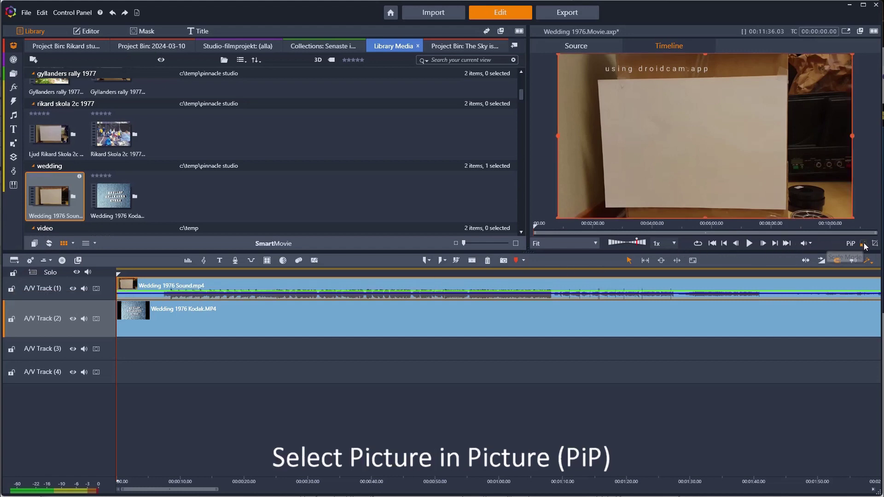
click(547, 273)
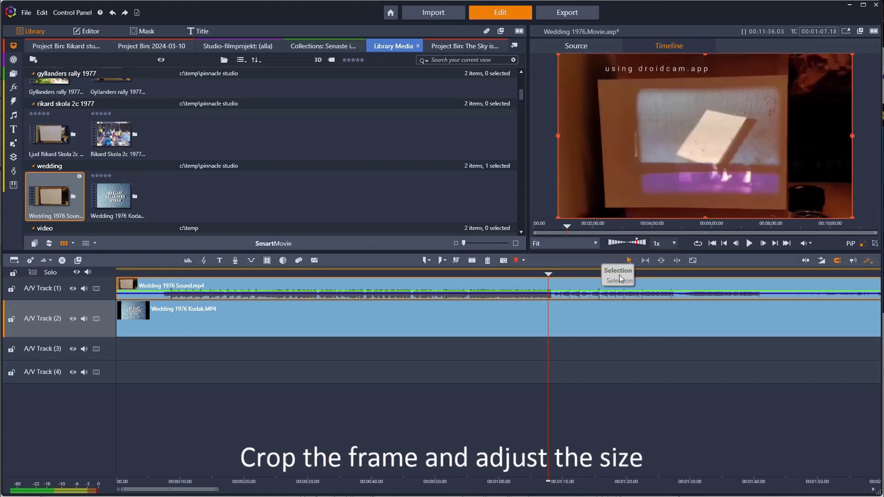
click(569, 274)
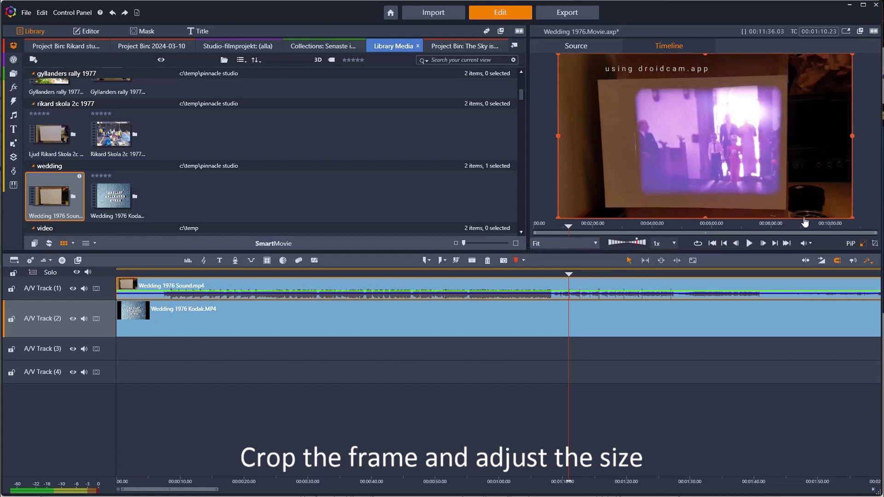
click(875, 245)
drag(706, 217, 706, 196)
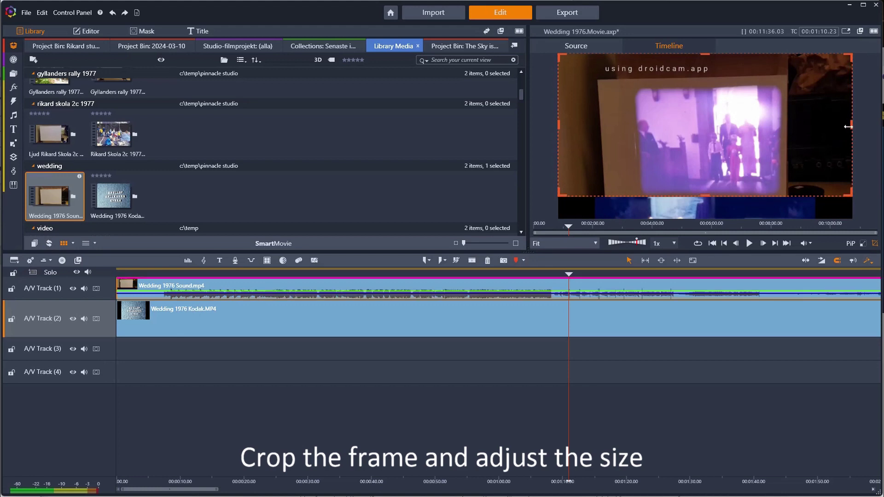
drag(846, 122, 785, 124)
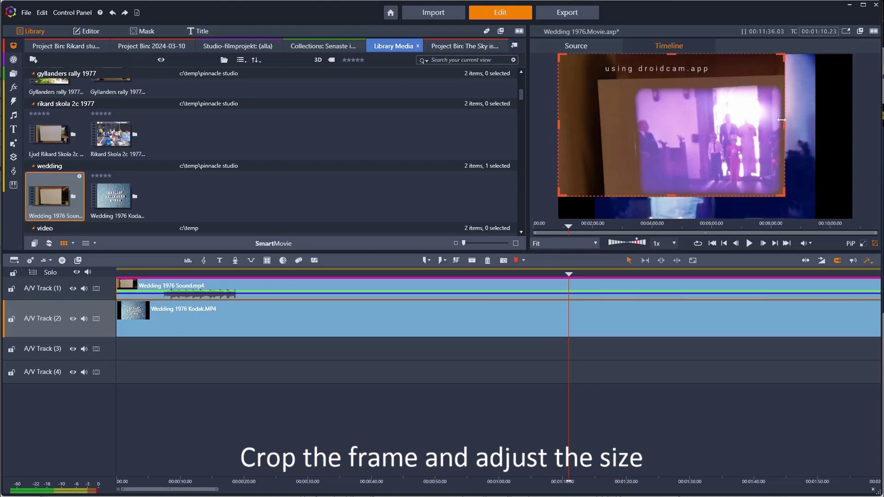
drag(676, 54, 677, 87)
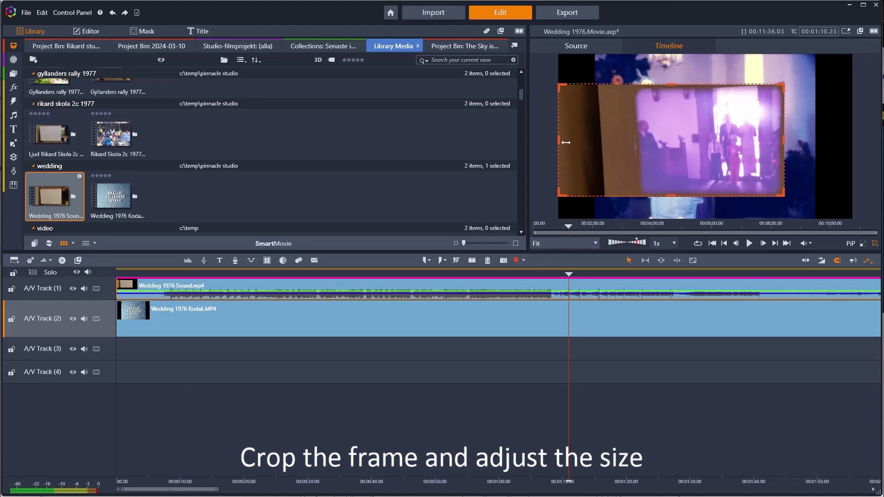
drag(560, 140, 638, 148)
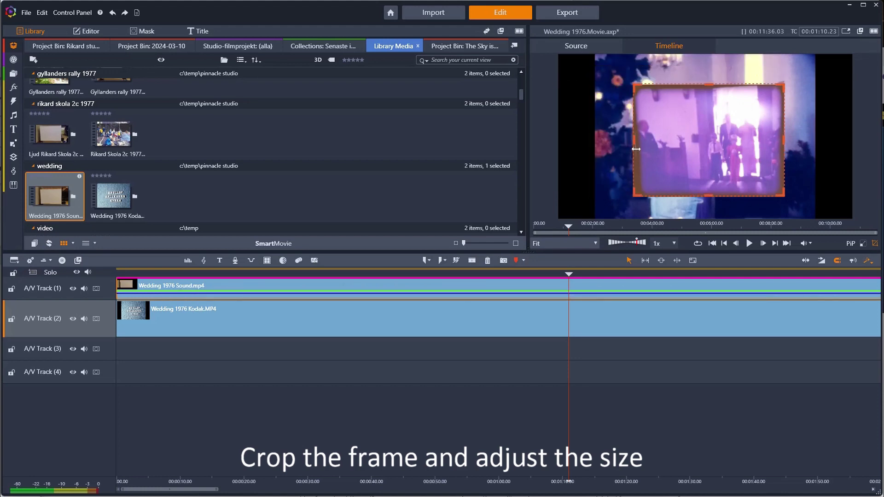
Move the cropped sound clip picture into the upper-left corner of the video frame and scale it down to about 81%
click(863, 243)
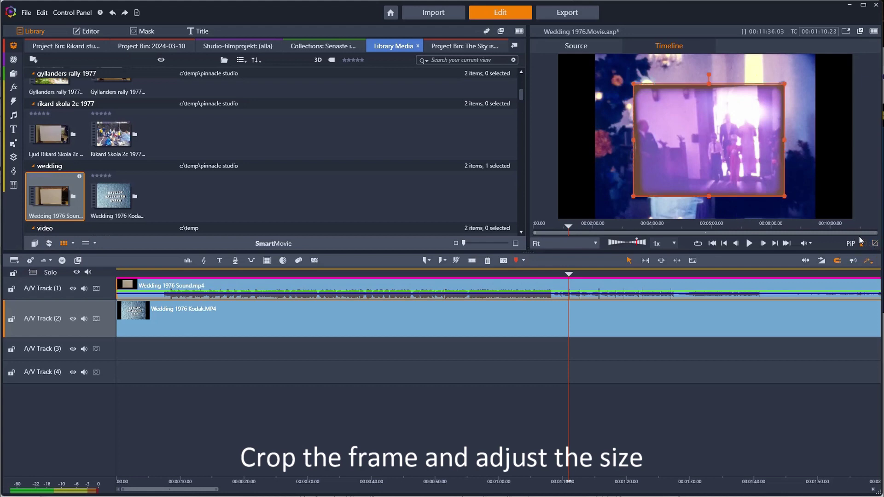
drag(741, 160, 666, 131)
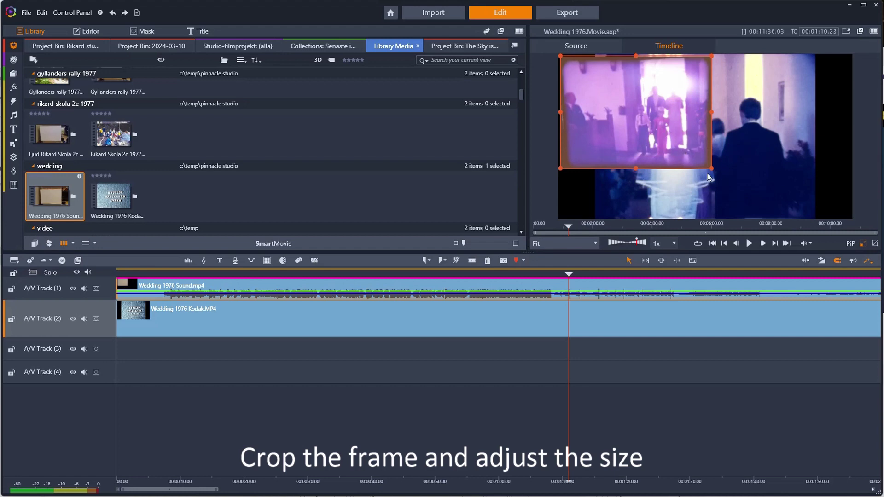
drag(712, 169, 683, 147)
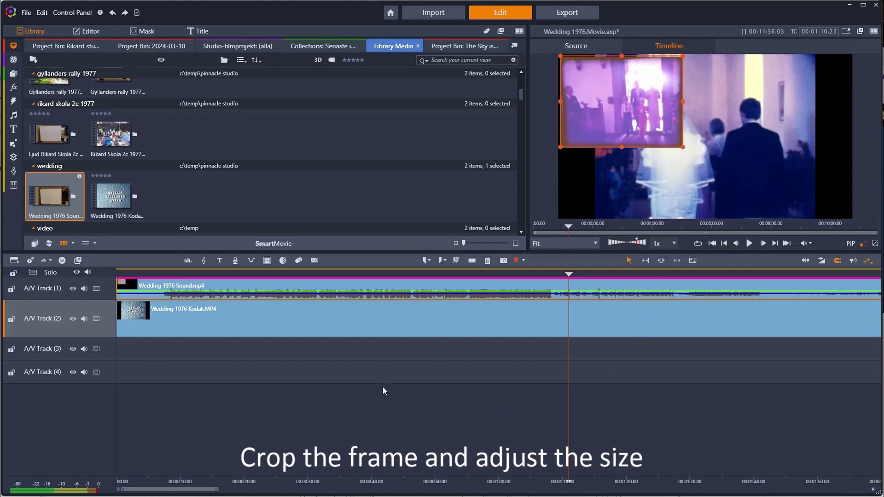
Cut the silent lead-in off Wedding 1976 Sound.mp4 at 00:00:07.10 and move the remaining clip to the timeline start
click(166, 273)
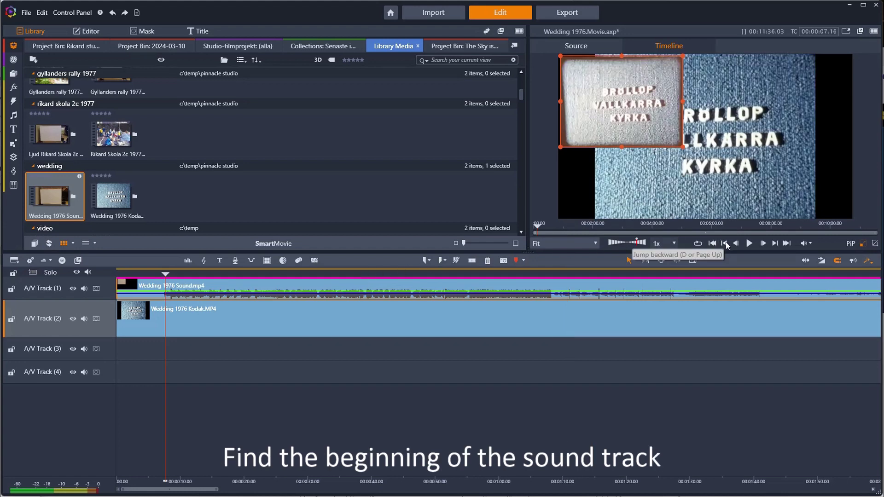
click(725, 243)
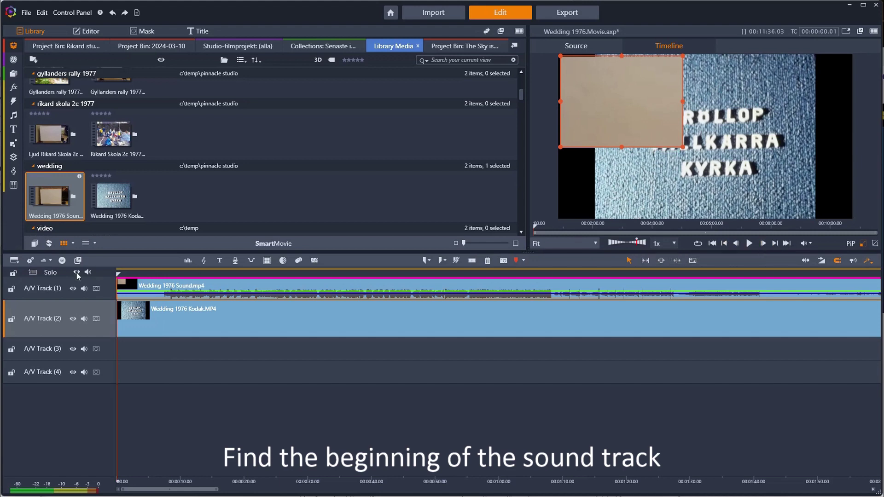
click(164, 275)
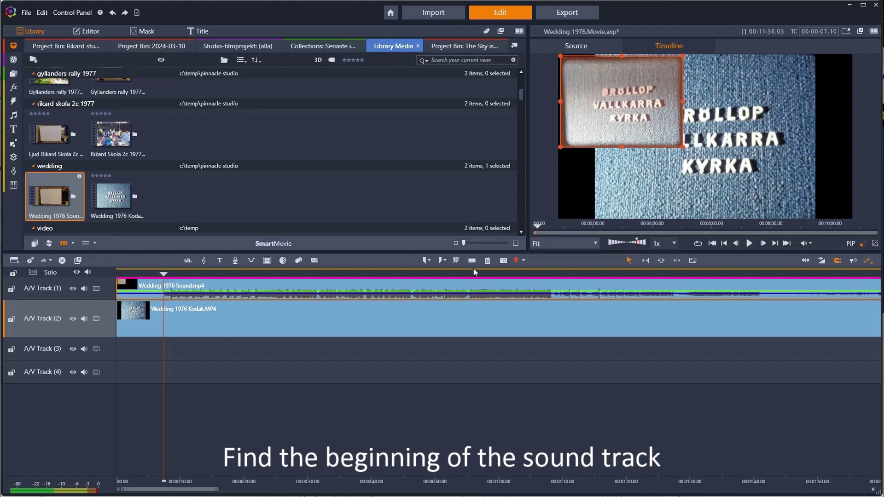
click(472, 261)
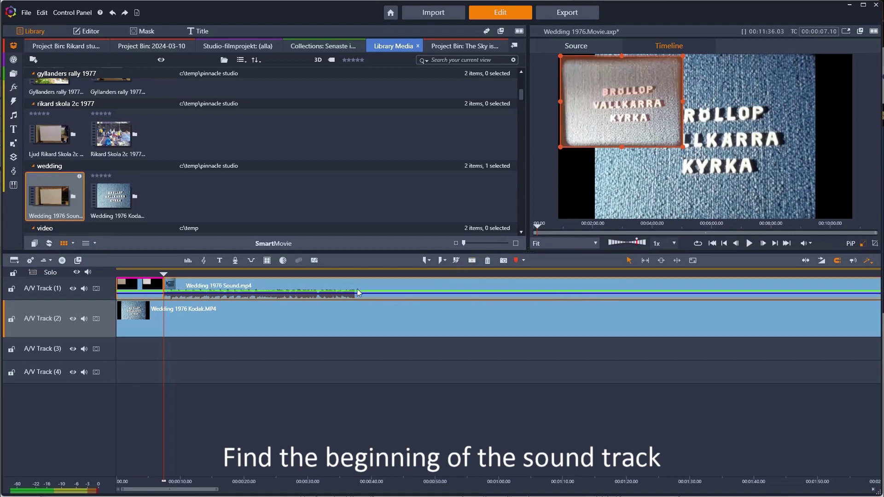
click(150, 289)
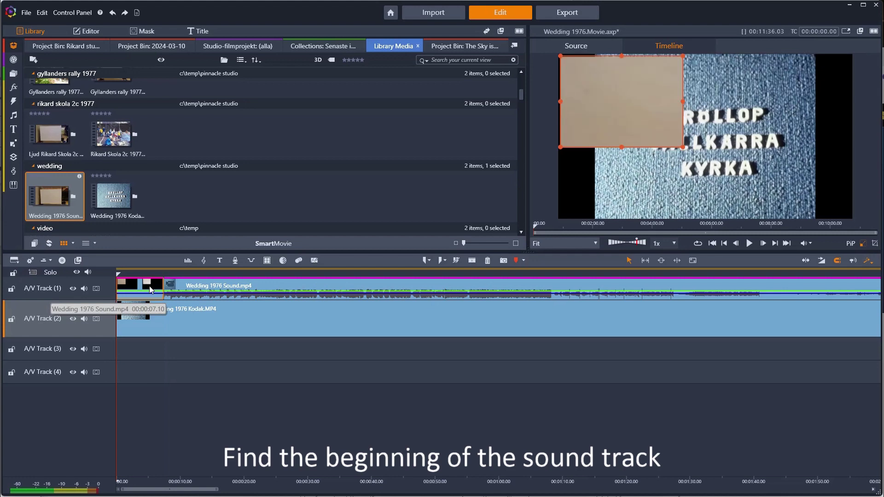
key(Delete)
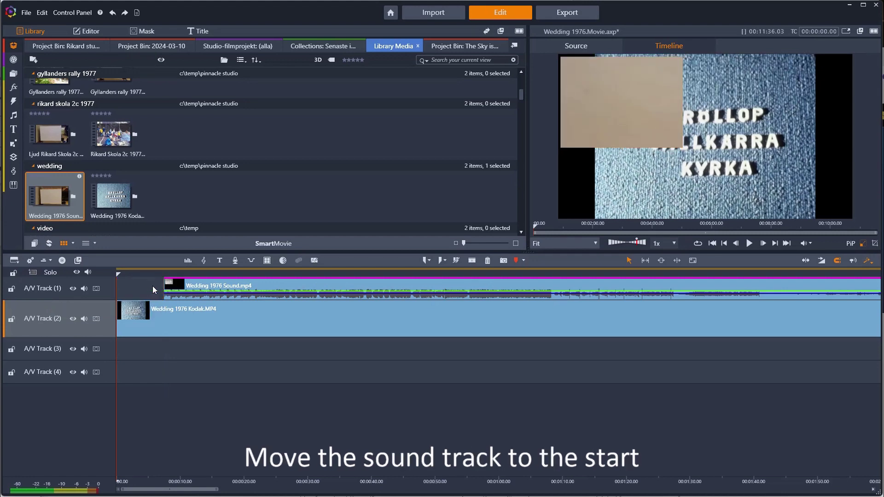
drag(260, 288, 218, 281)
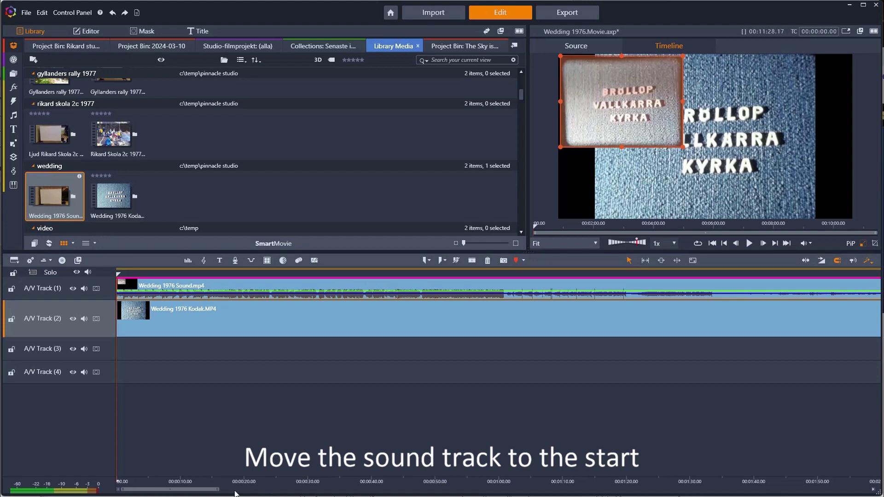
Split the sound clip at the end of its audio at 00:11:14.22 and delete the remaining tail
drag(206, 491, 772, 489)
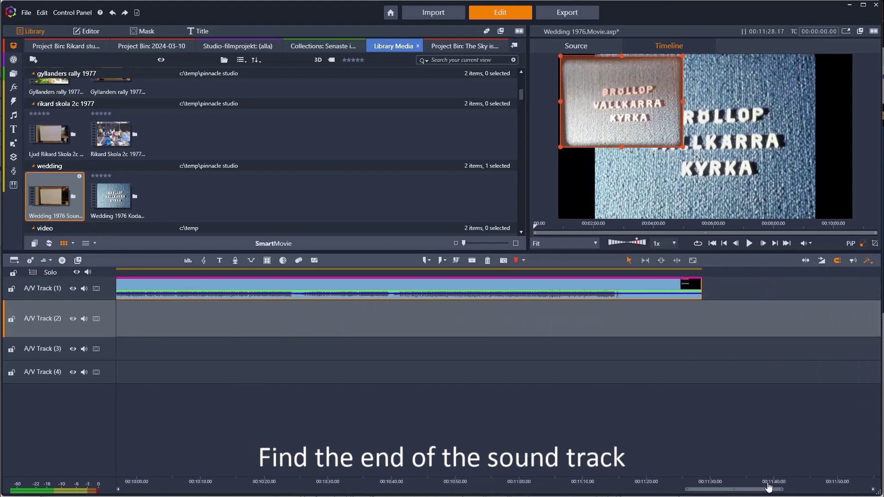
click(615, 276)
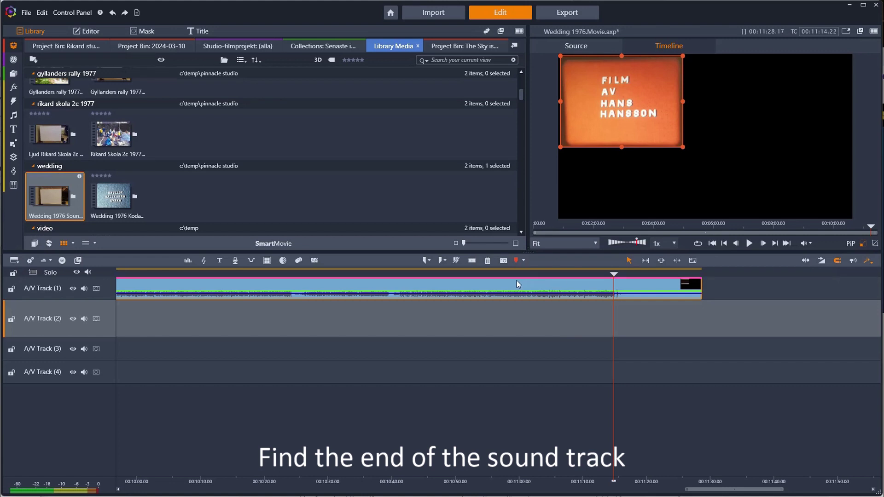
click(471, 261)
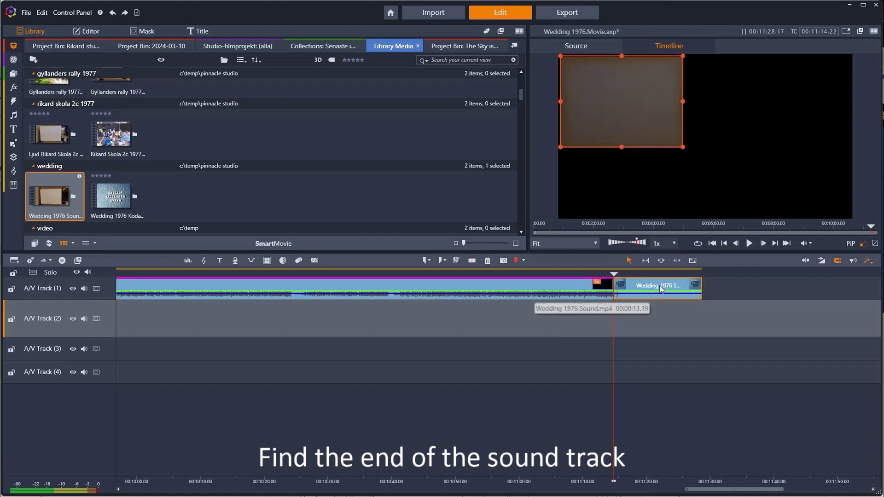
key(Delete)
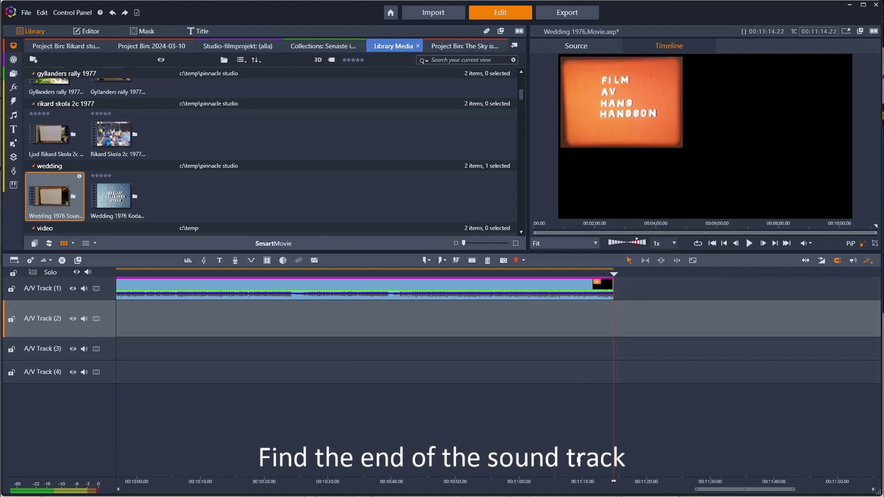
Set the sound clip's Time Remapping to Stretch with Smooth Motion and Hold Pitch enabled
drag(703, 492, 676, 492)
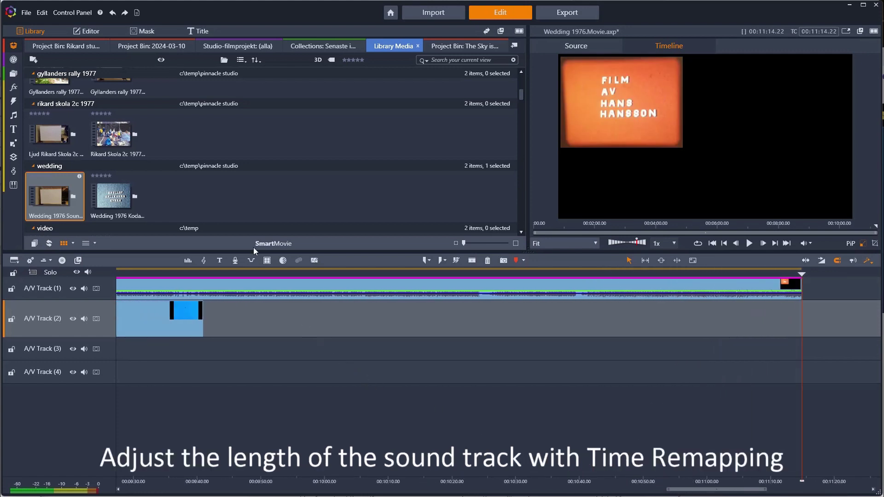
click(97, 31)
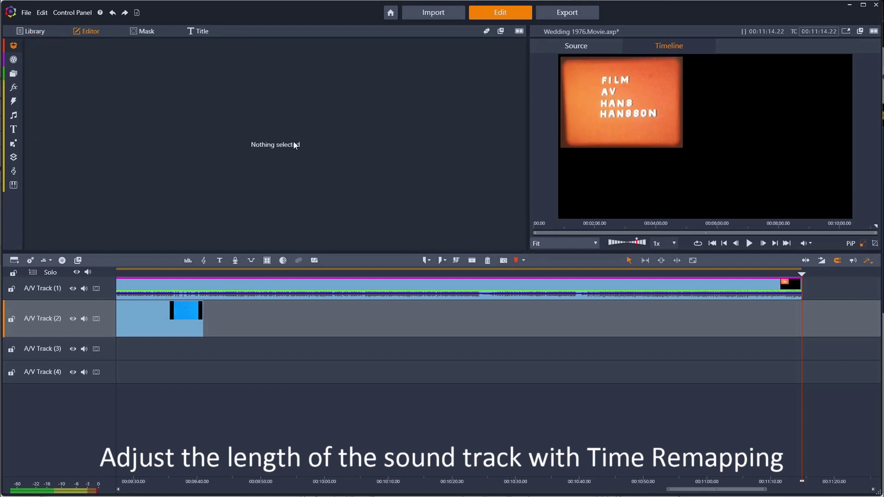
click(311, 283)
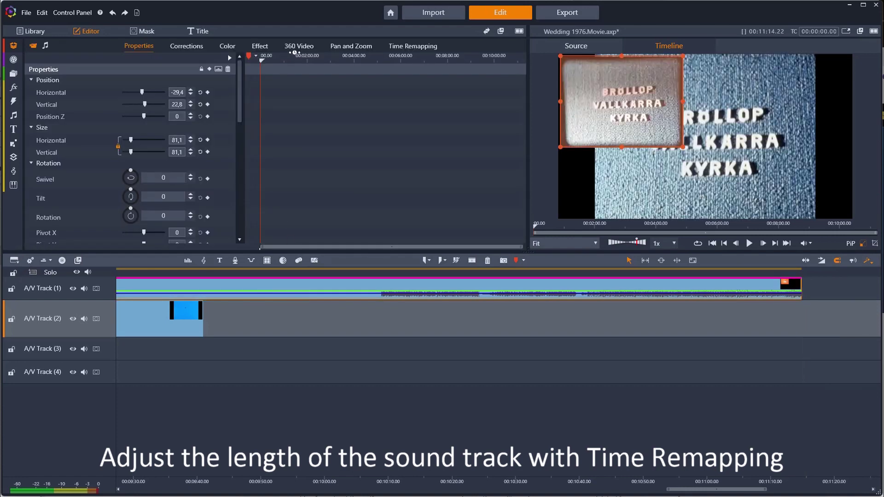
click(397, 46)
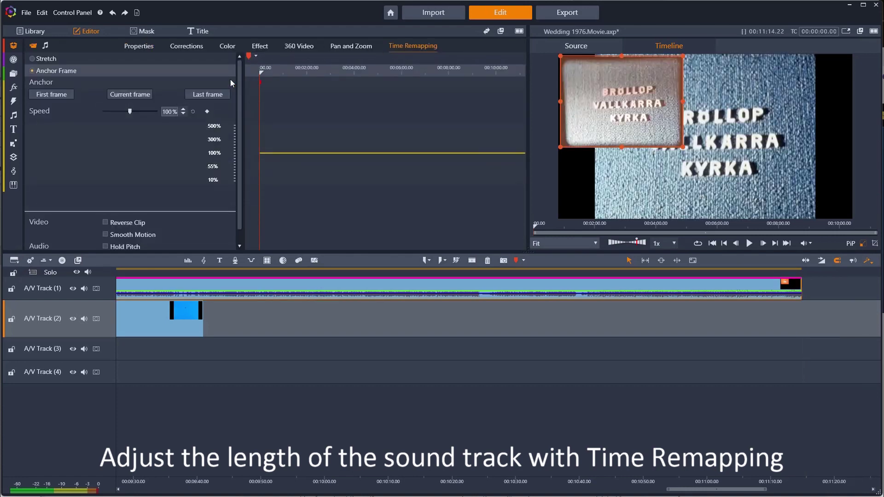
click(53, 59)
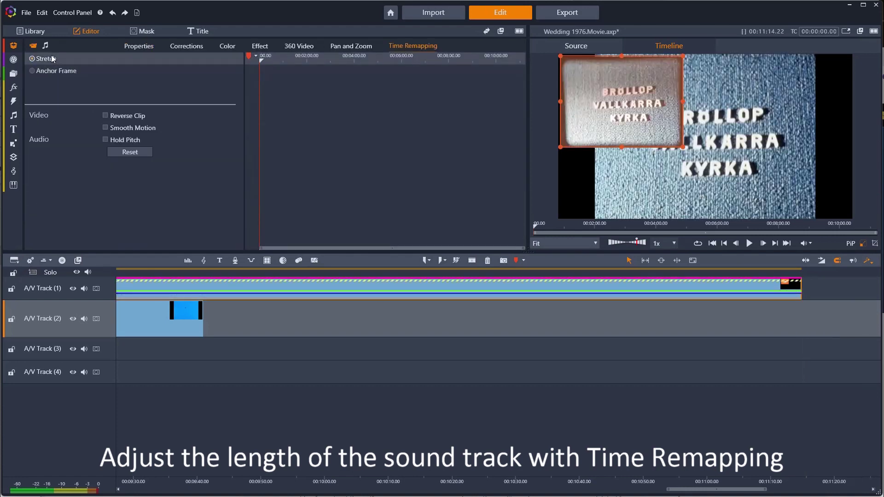
click(105, 128)
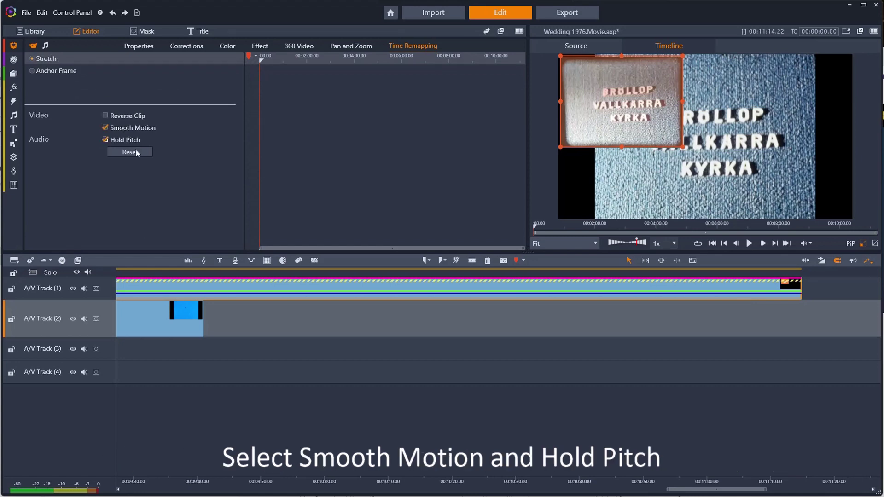
Compress the sound clip so it ends together with the Kodak clip, and play the timeline to check that both stay in sync
drag(779, 293, 204, 297)
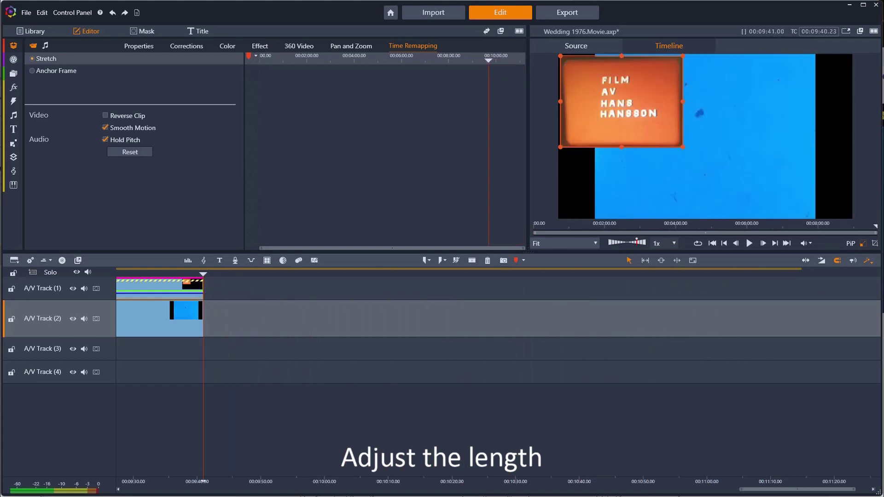
click(749, 243)
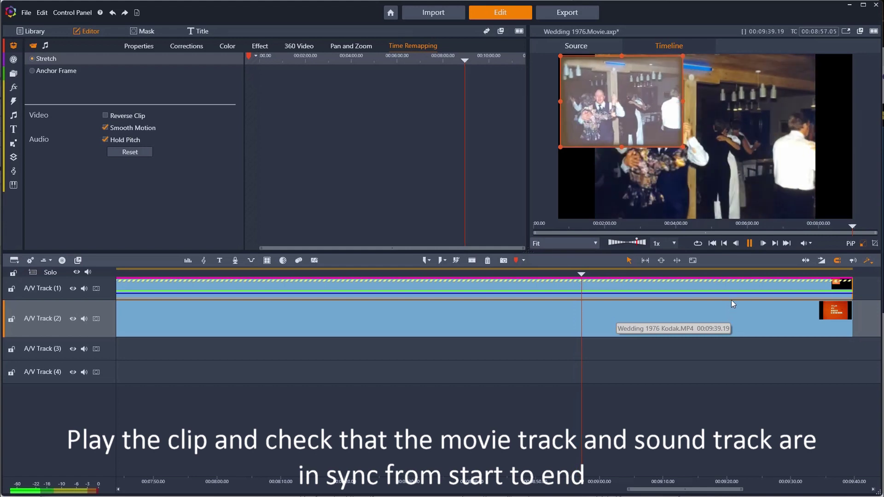
click(750, 243)
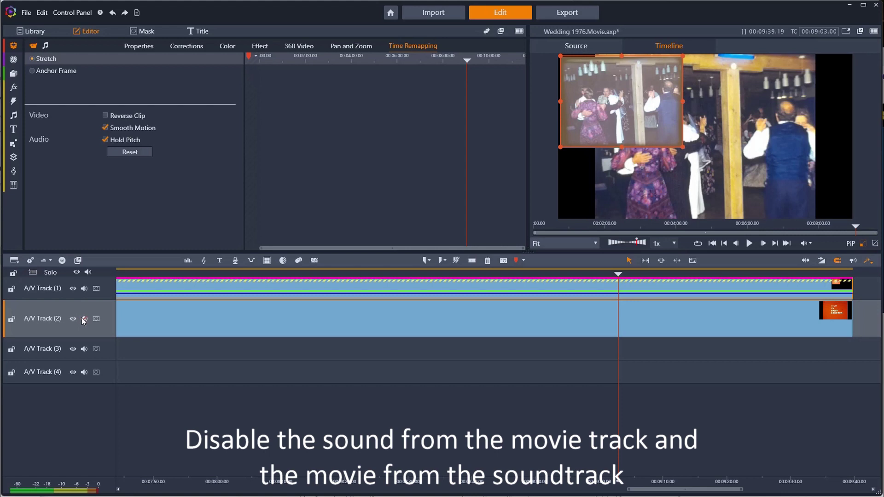
Mute the audio of A/V Track (2) and hide the video of A/V Track (1)
click(72, 289)
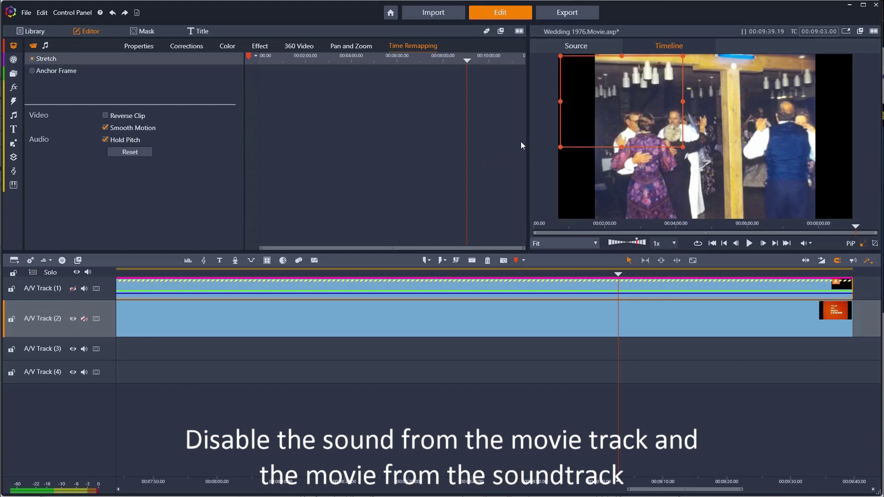
Export the finished movie as H.264/AVC with the HD 1080p preset
click(563, 15)
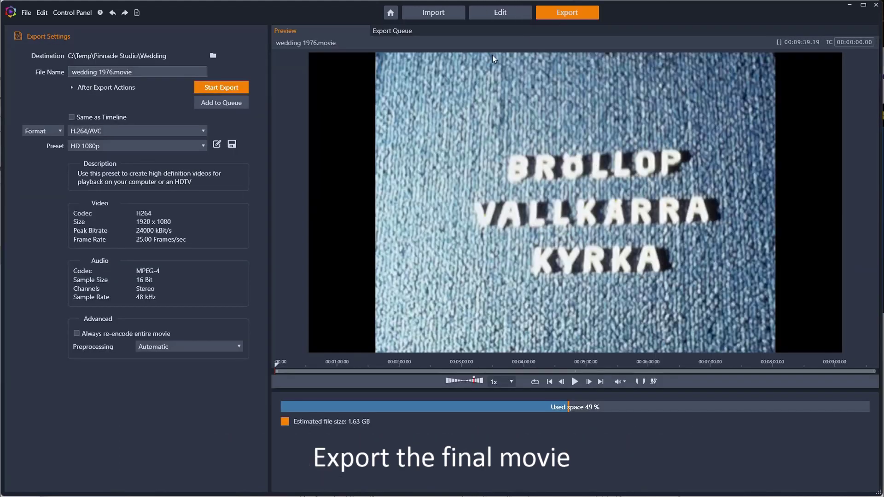
click(204, 131)
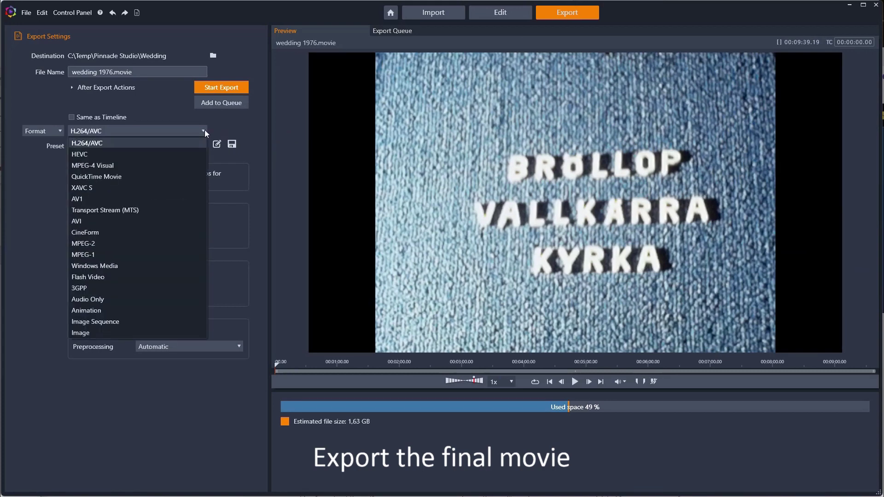
click(205, 131)
click(203, 145)
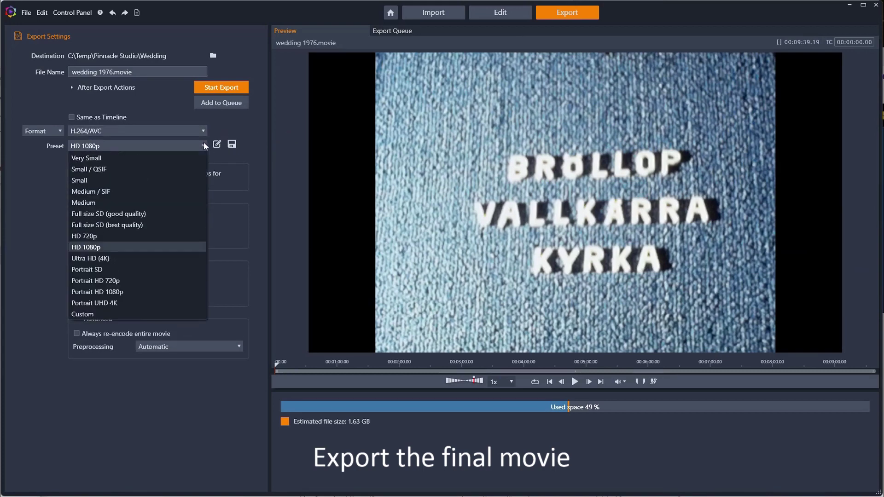
click(203, 143)
click(217, 90)
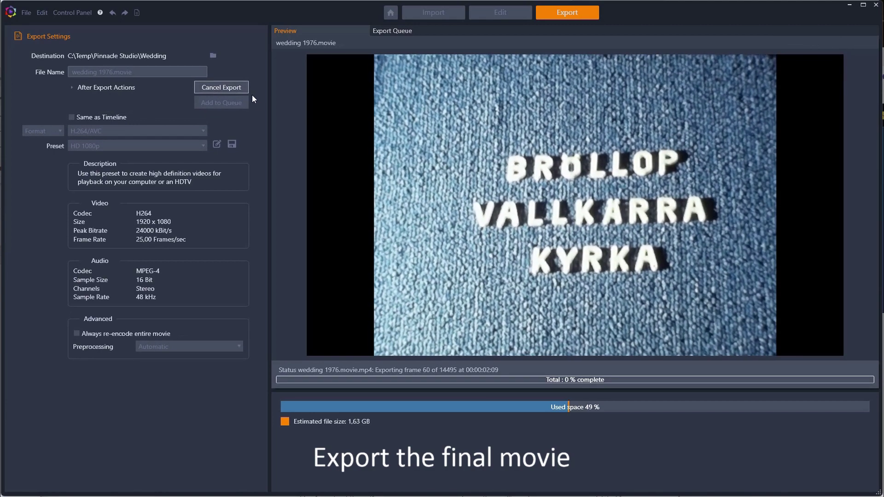